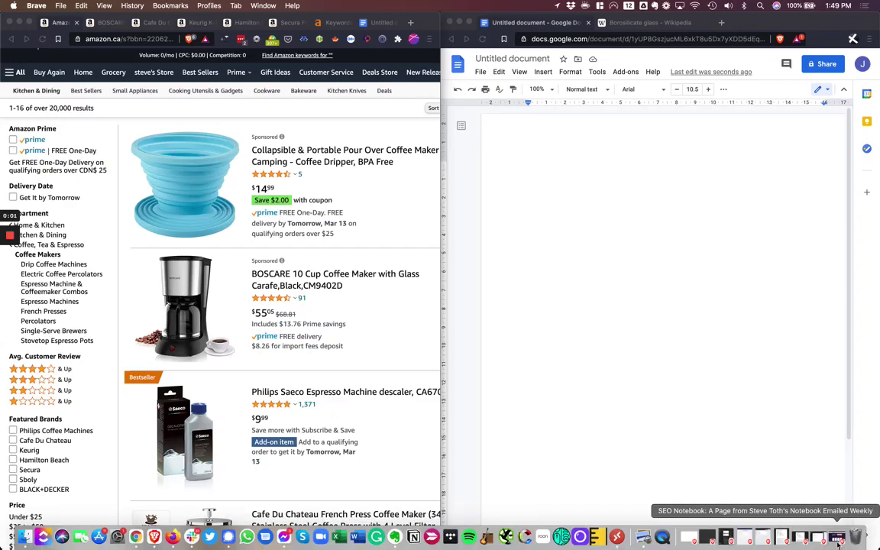
# - Bring up the seonotebook.com home page and minimise its window again
pyautogui.click(760, 536)
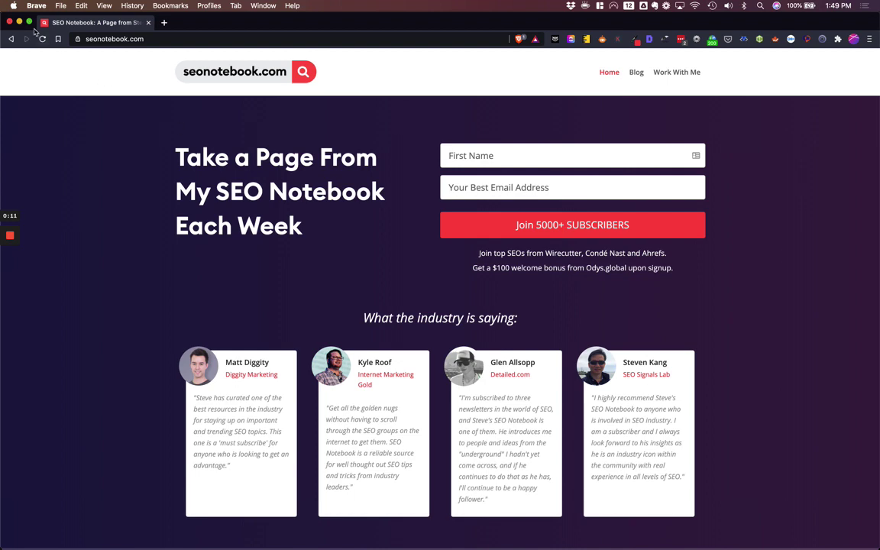
pyautogui.click(19, 22)
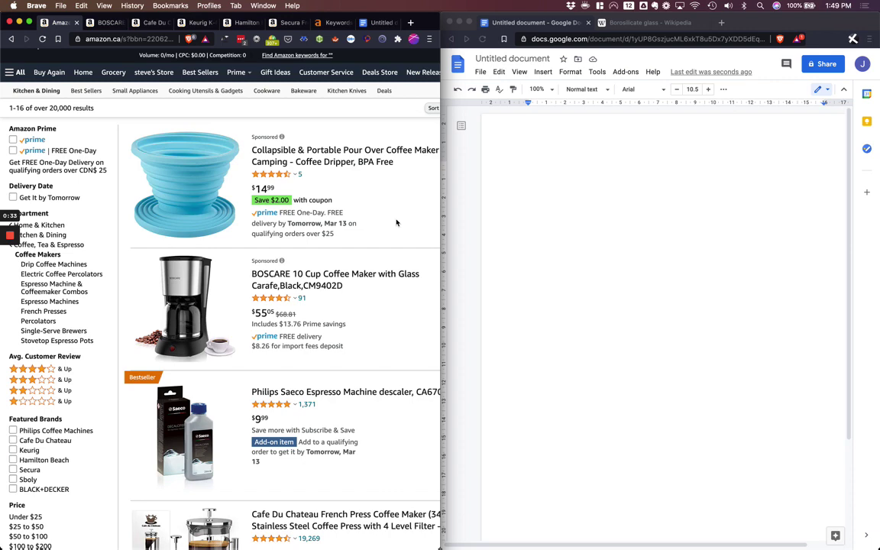
# - Look over the products in the Amazon Coffee Makers category results
pyautogui.hscroll(5, 396, 223)
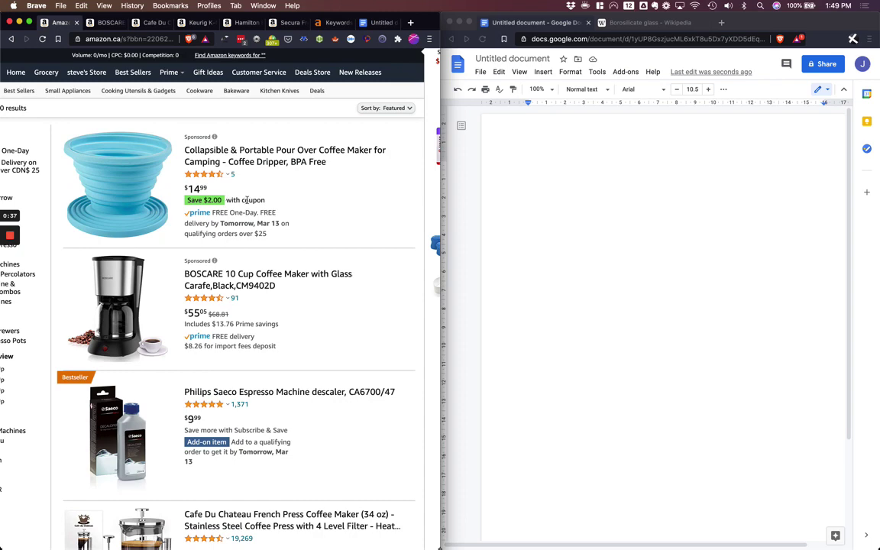
pyautogui.hscroll(-5, 246, 200)
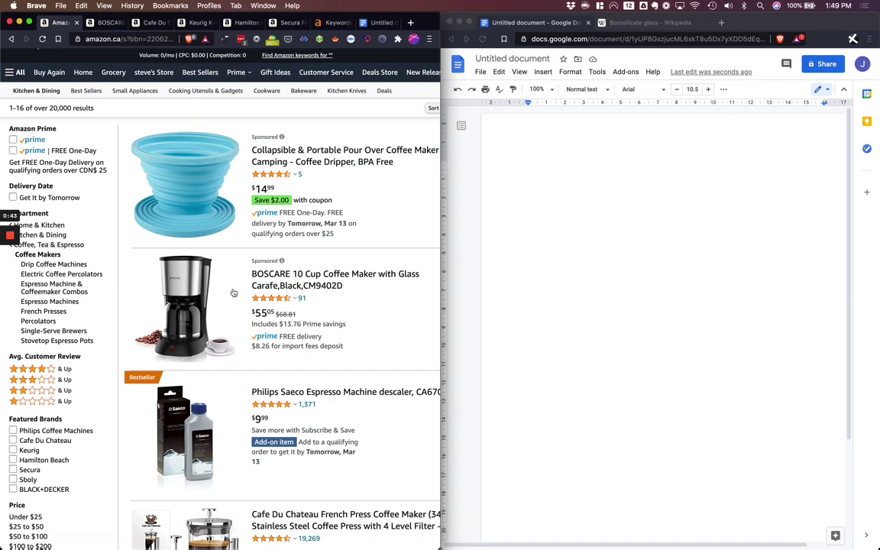
pyautogui.scroll(-5, 233, 293)
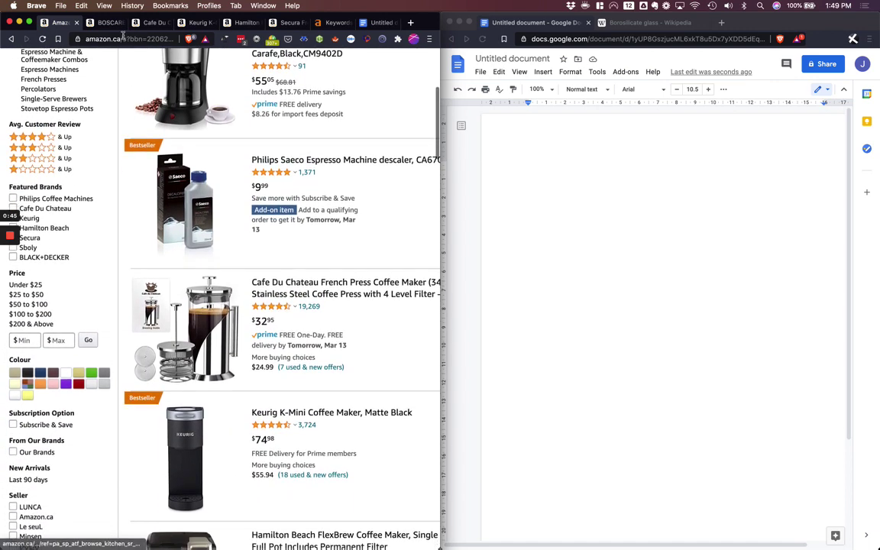
# - Review the BOSCARE coffee maker page and highlight its "About this item" bullet points
pyautogui.hotkey('ctrl', 'Tab')
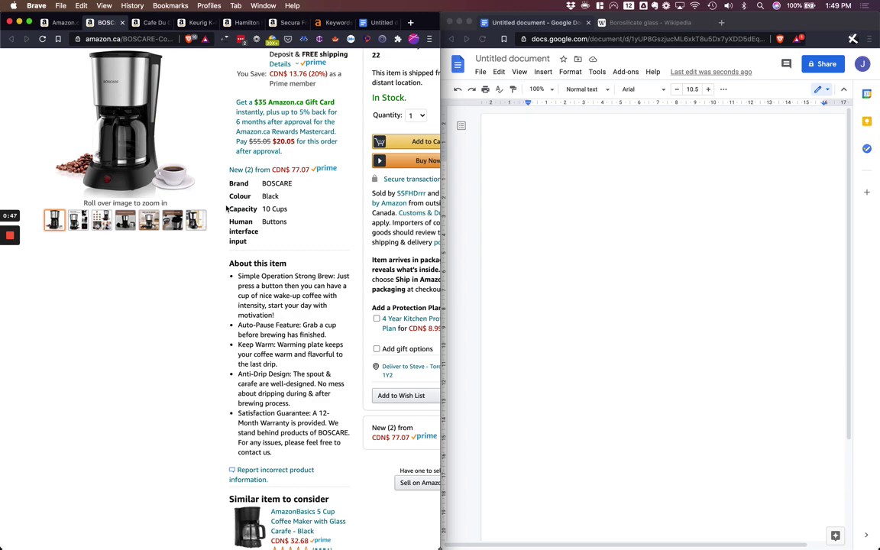
pyautogui.scroll(-3, 276, 377)
pyautogui.moveTo(276, 377); pyautogui.dragTo(231, 197)
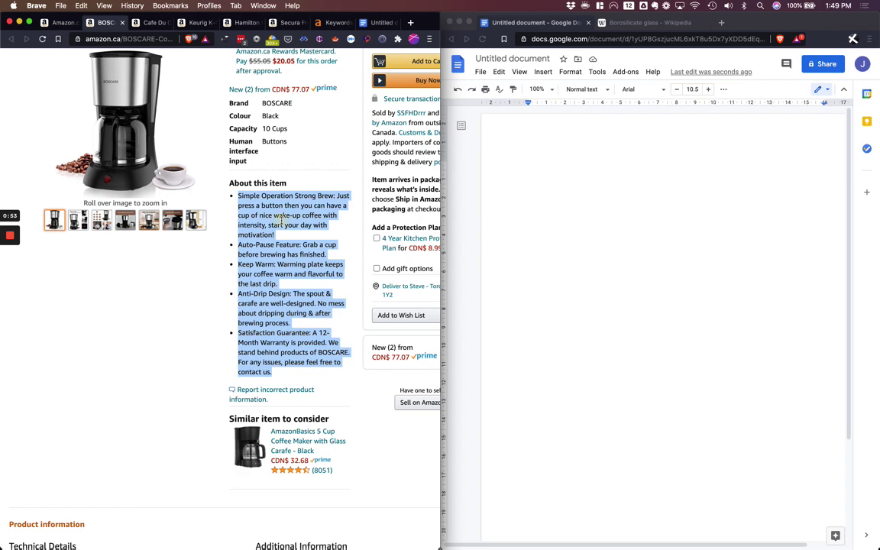
pyautogui.click(280, 221)
# - Read the "About this item" bullet points on the Cafe Du Chateau French press page
pyautogui.click(150, 22)
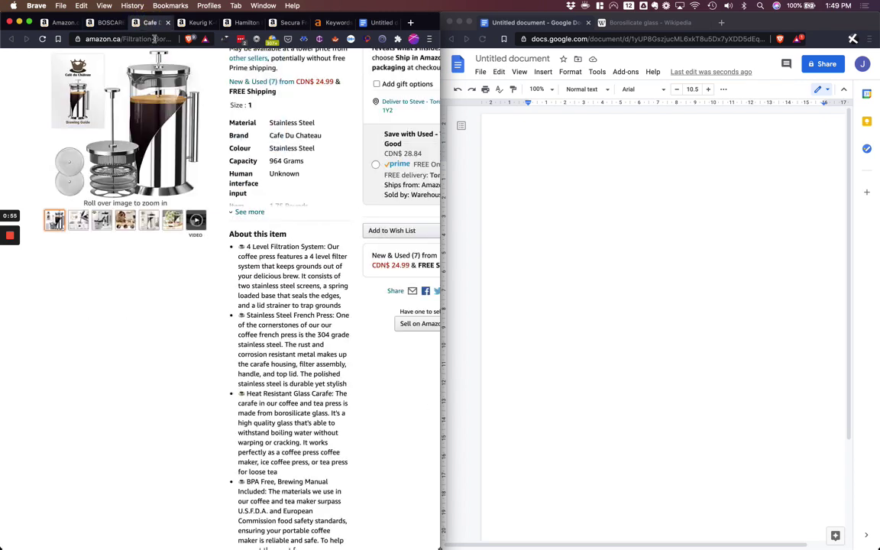
pyautogui.scroll(-5, 240, 249)
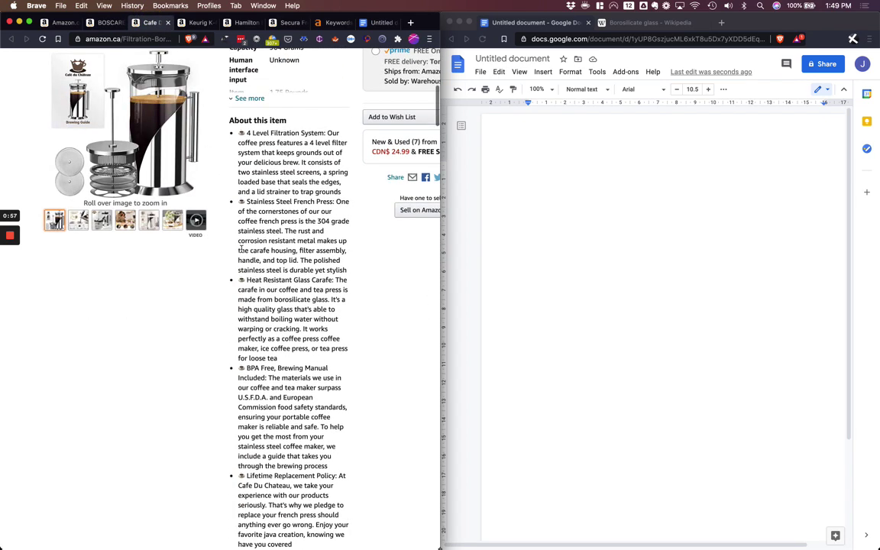
pyautogui.scroll(-3, 240, 249)
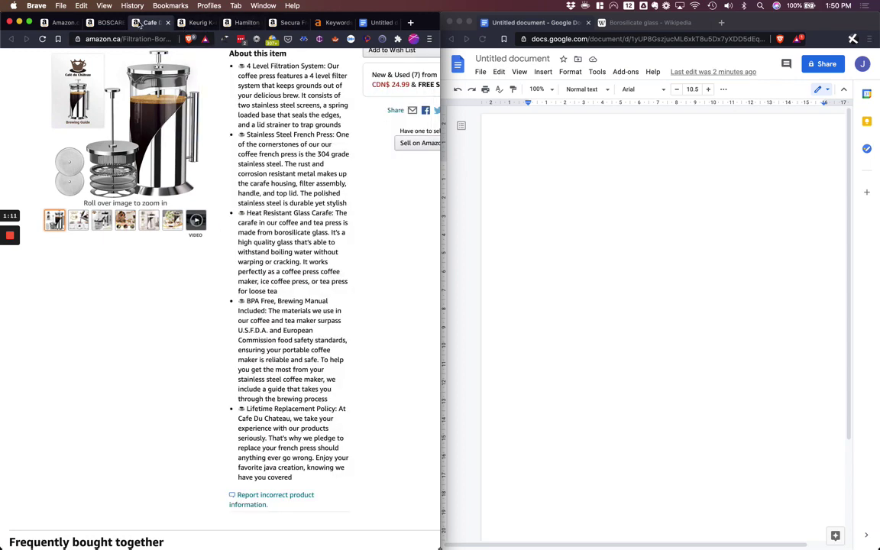
pyautogui.click(106, 22)
pyautogui.click(146, 23)
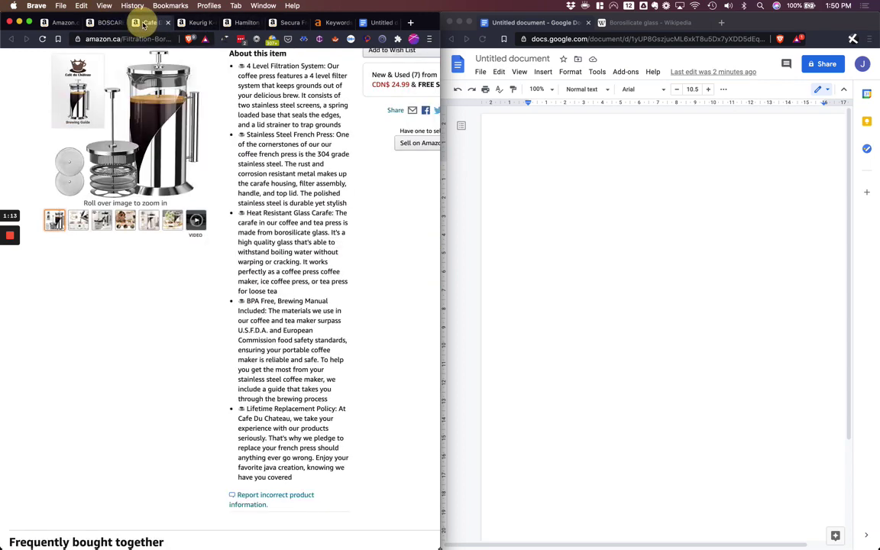
# - Paste the collected coffee maker feature bullets into the blank Google Docs document
pyautogui.click(540, 207)
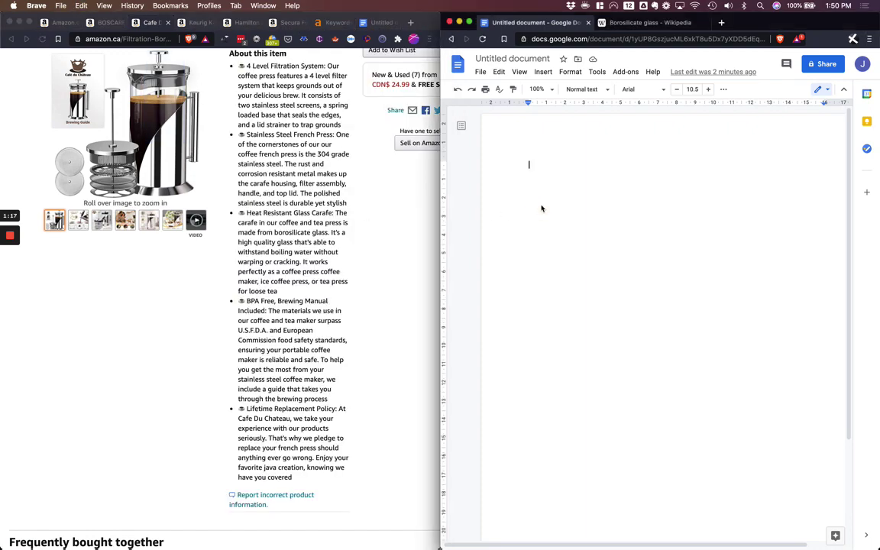
pyautogui.press('super+v')
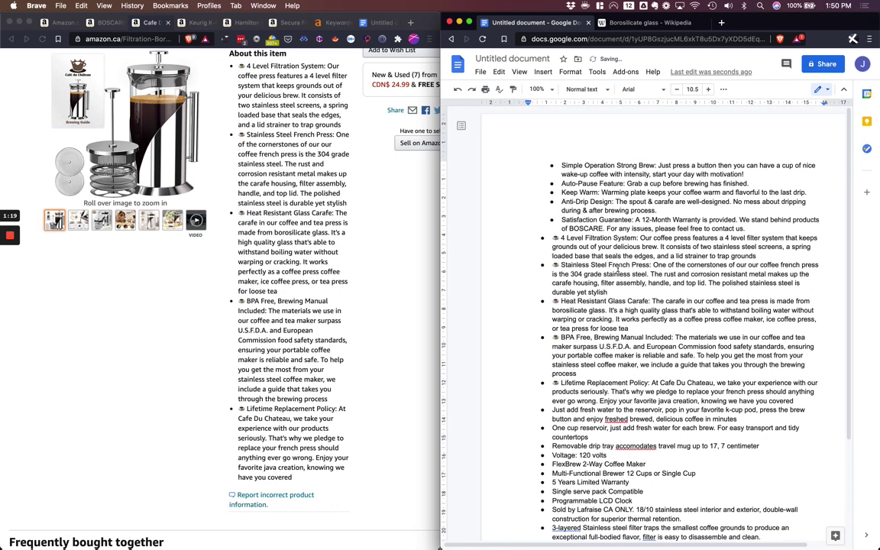
pyautogui.hscroll(2, 617, 267)
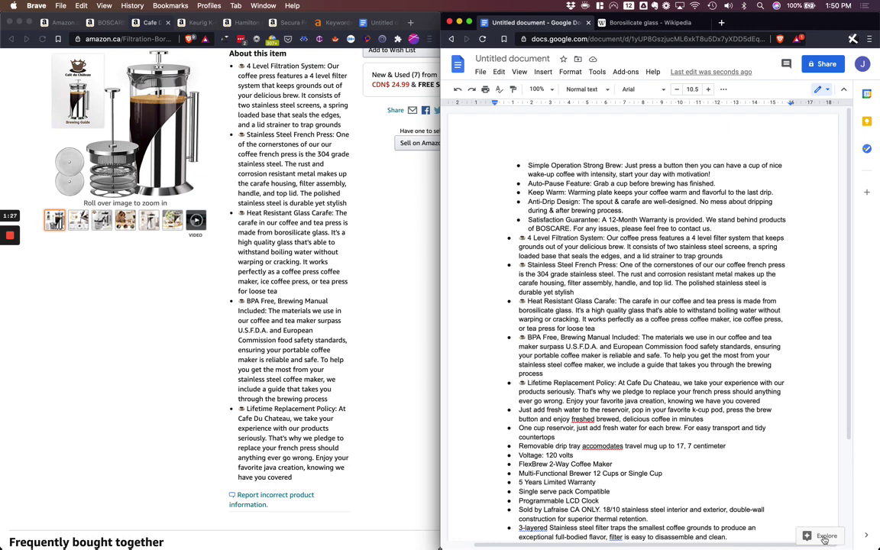
# - Explore the document's related content and look through the full list of suggested topics
pyautogui.click(824, 537)
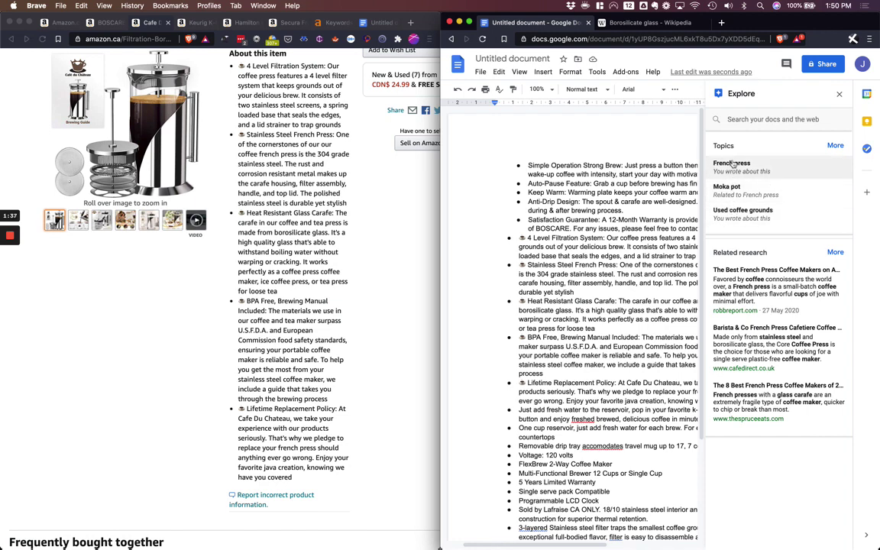
pyautogui.click(835, 146)
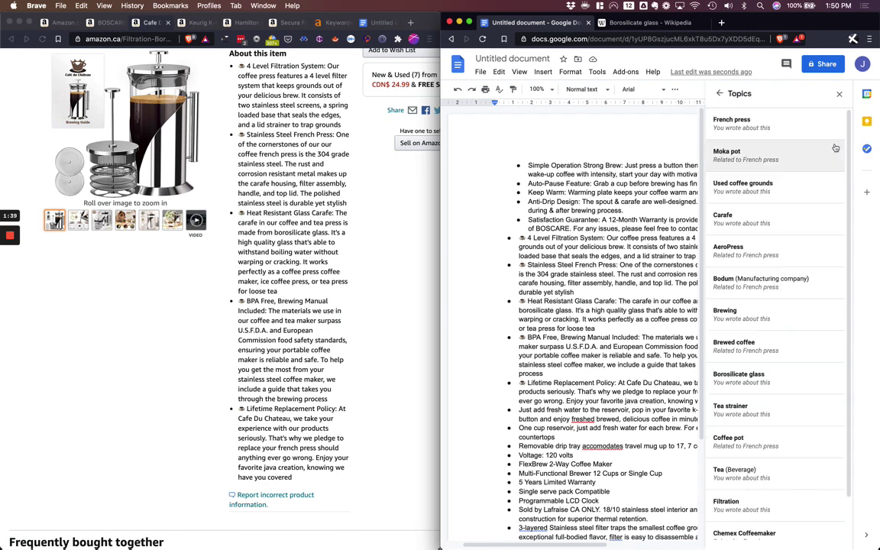
pyautogui.scroll(-1, 761, 187)
pyautogui.scroll(1, 761, 191)
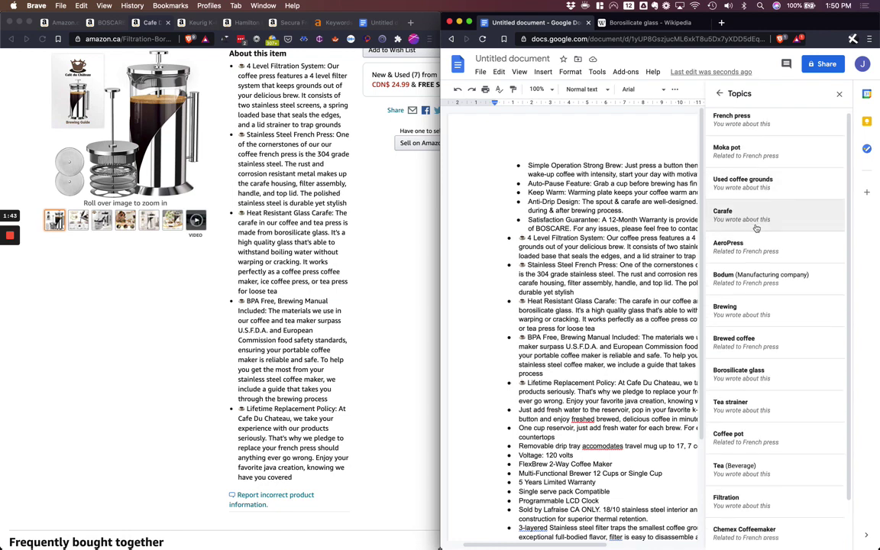
pyautogui.scroll(-2, 756, 229)
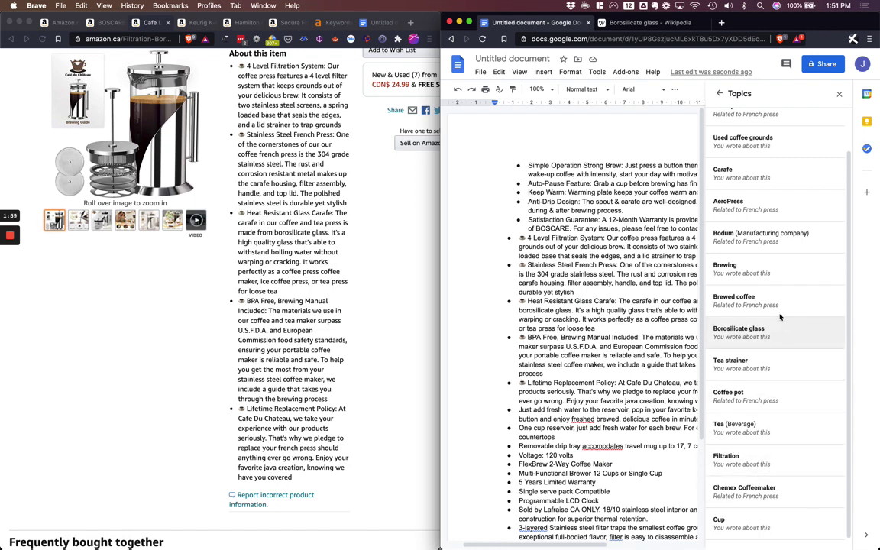
pyautogui.scroll(3, 778, 304)
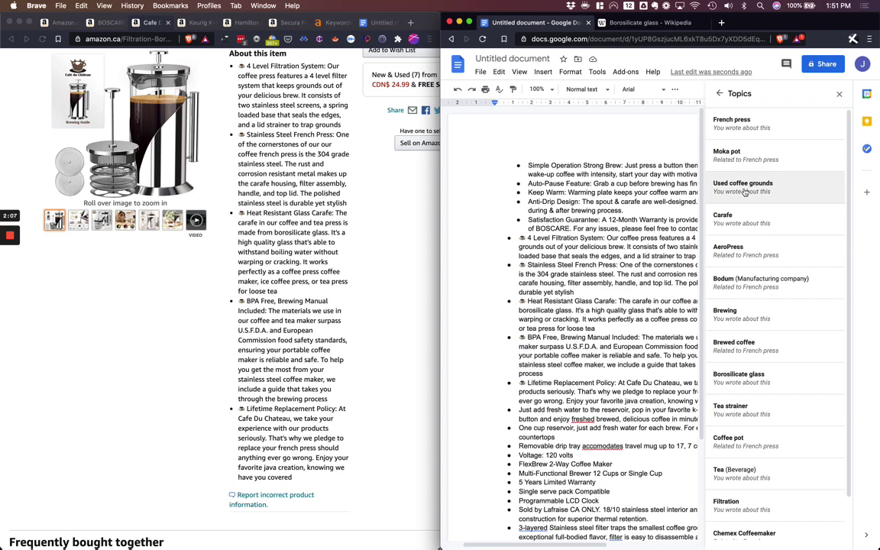
# - Check the prepared topic list document, and show its keyword metrics in Ahrefs Keywords Explorer in an enlarged window
pyautogui.click(295, 233)
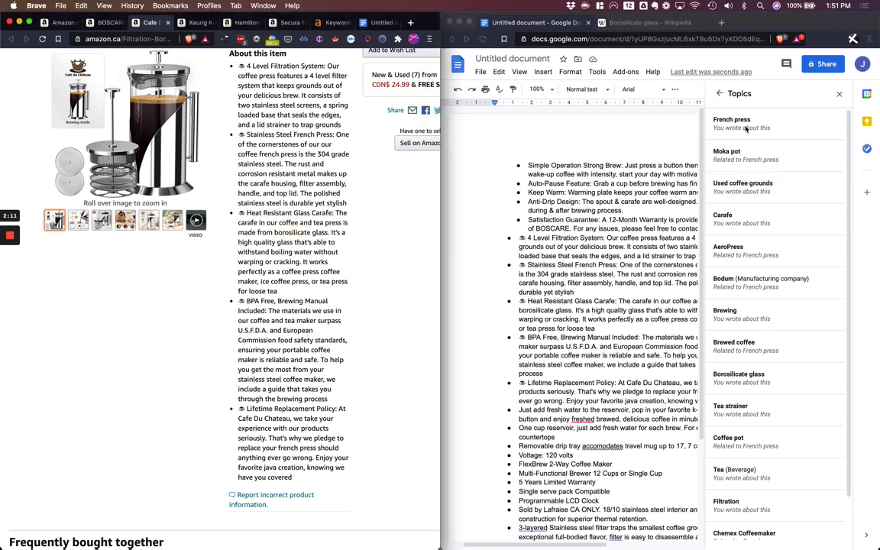
pyautogui.click(374, 23)
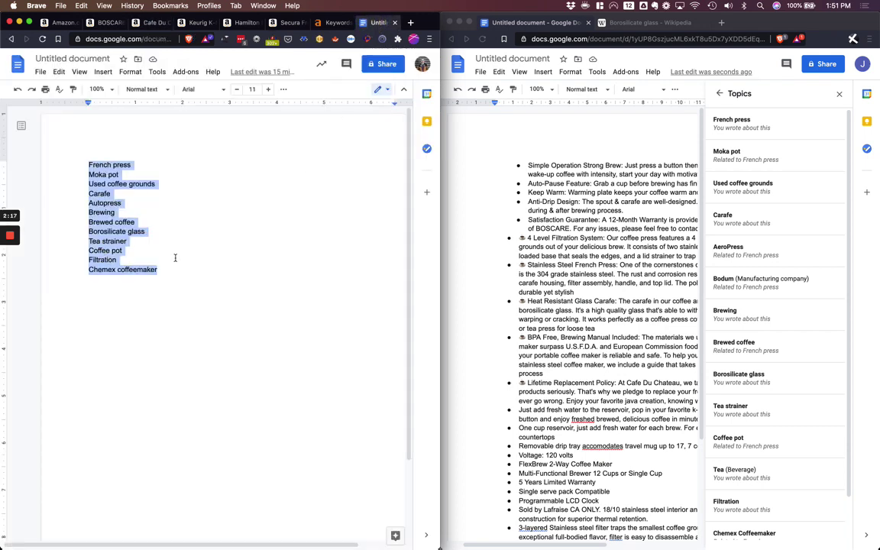
pyautogui.click(329, 23)
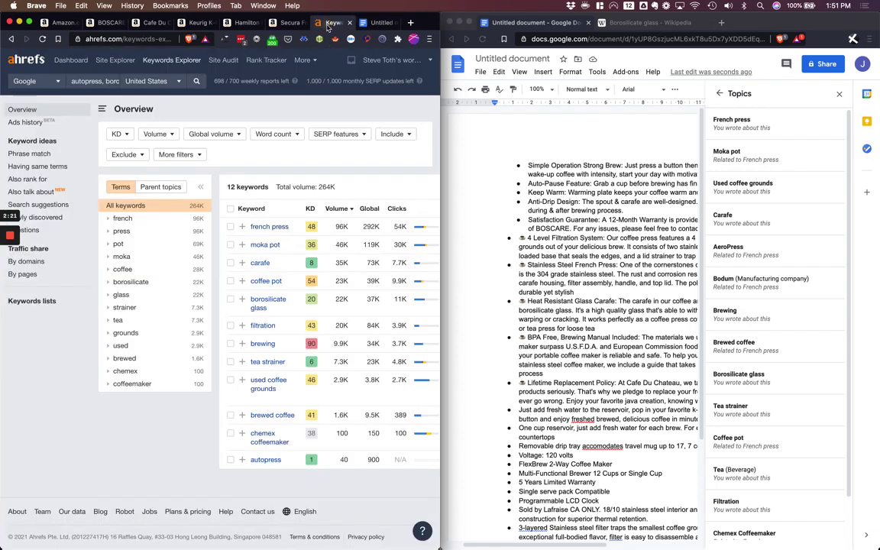
pyautogui.doubleClick(428, 25)
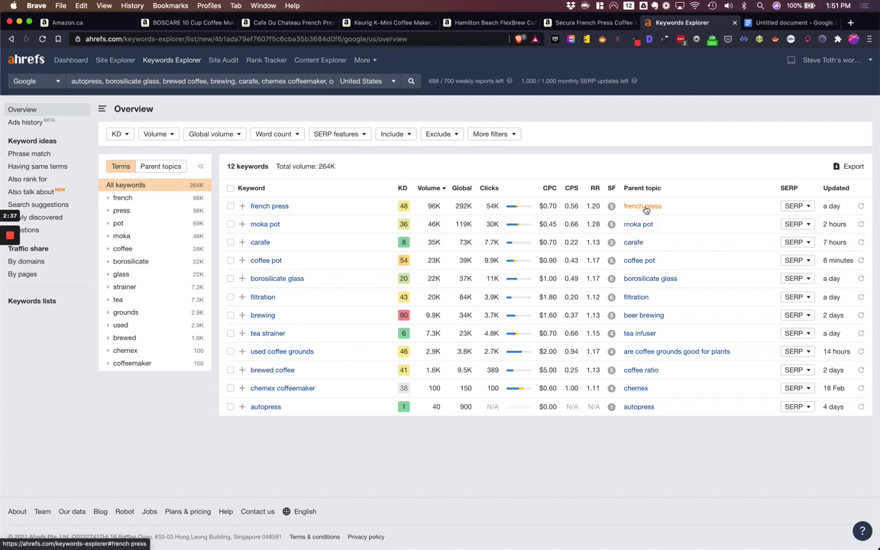
# - Open the parent topic details for "french press" and examine the keywords its top result ranks for
pyautogui.click(645, 207)
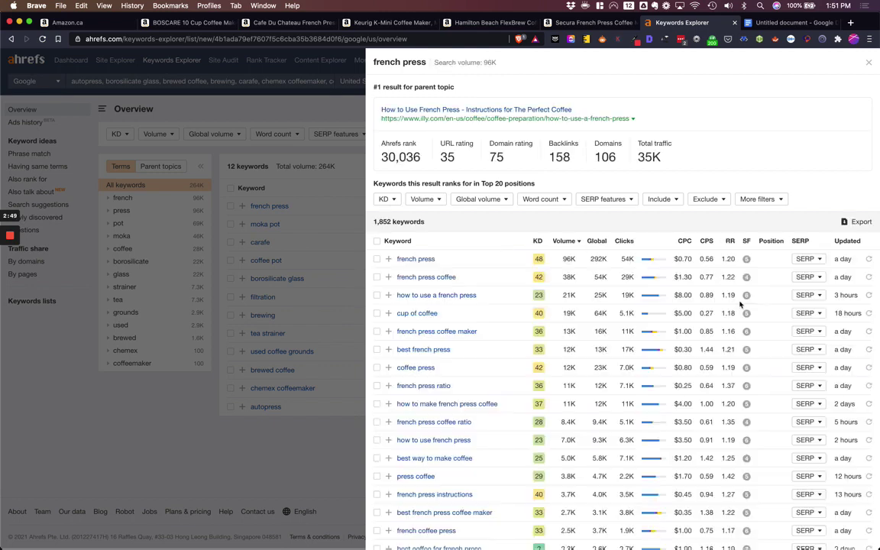
pyautogui.scroll(-2, 649, 317)
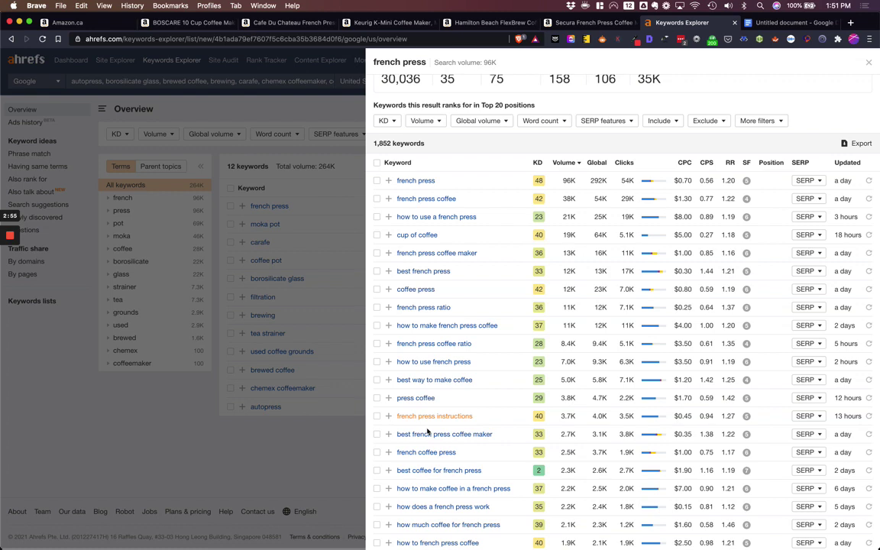
pyautogui.scroll(-1, 432, 474)
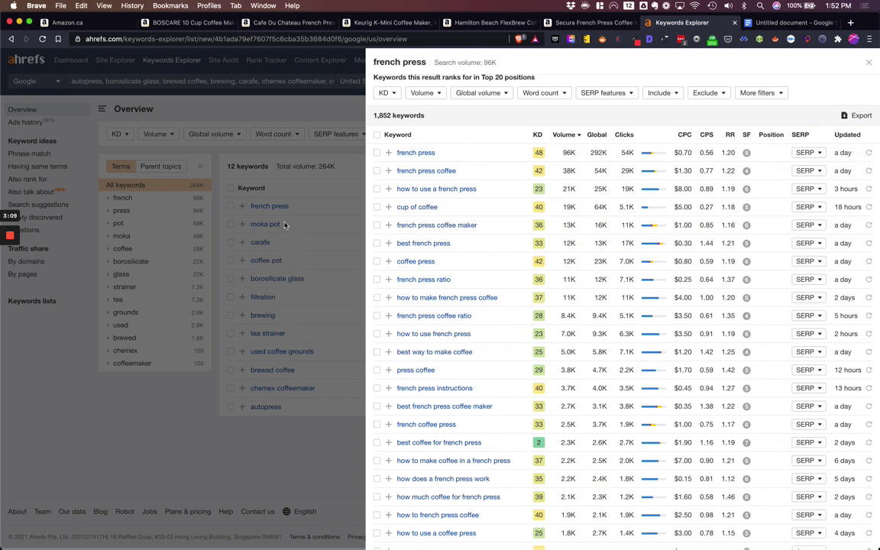
pyautogui.scroll(-3, 455, 302)
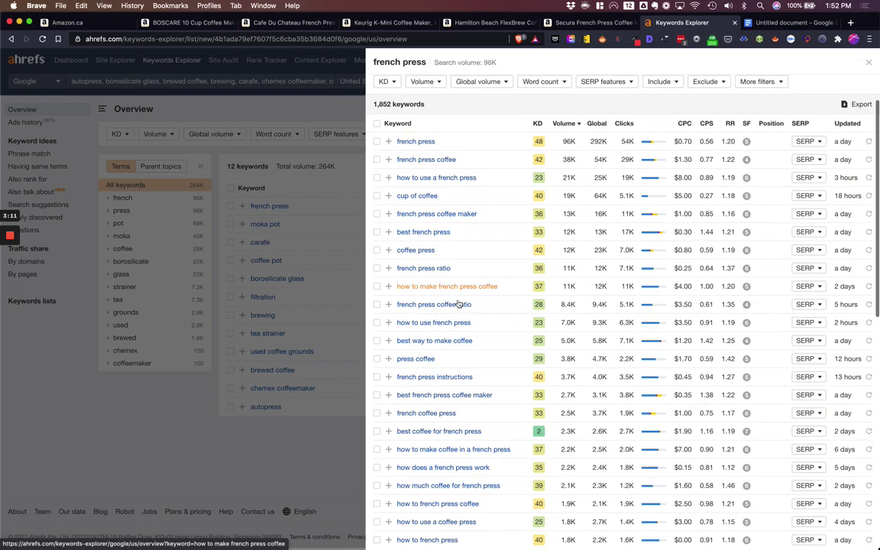
pyautogui.scroll(-2, 457, 303)
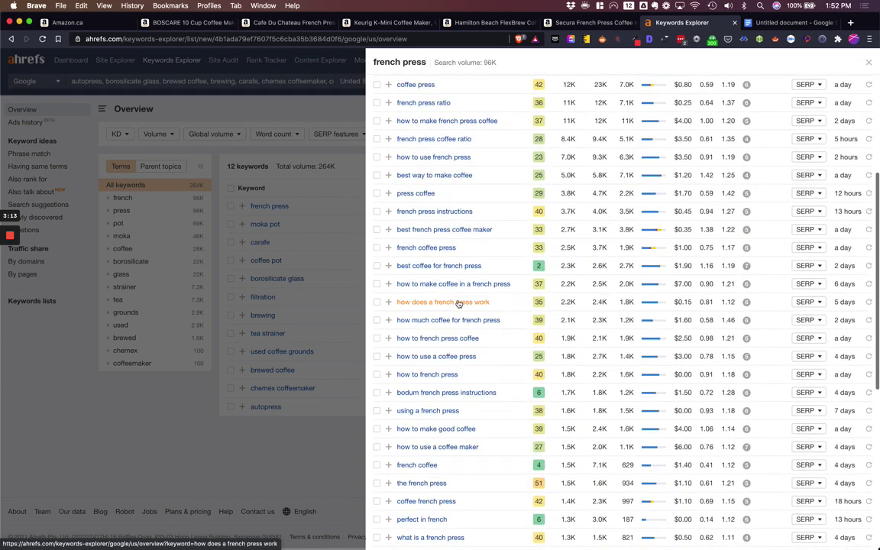
pyautogui.scroll(-3, 458, 303)
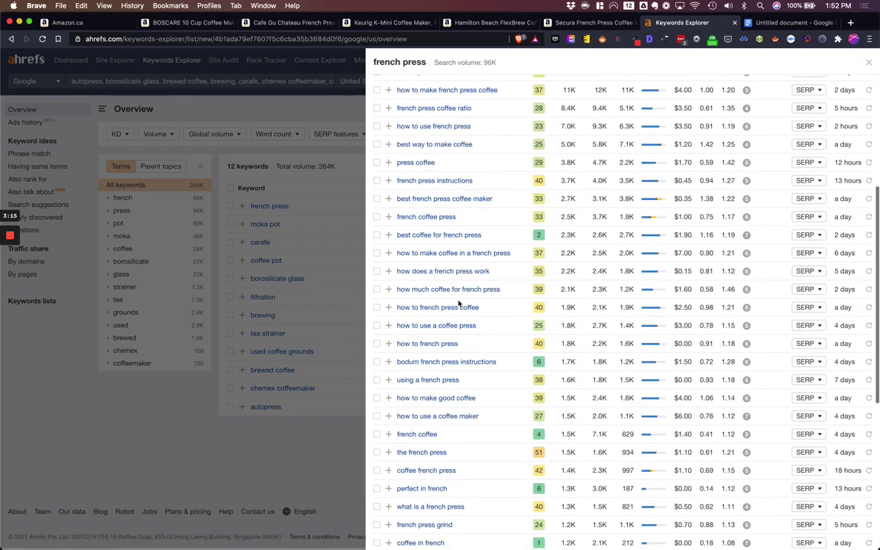
pyautogui.scroll(-3, 458, 303)
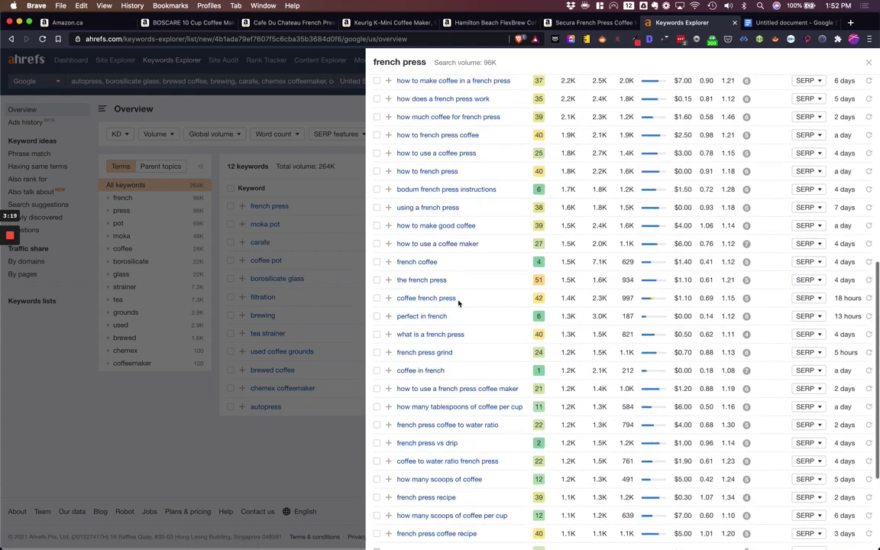
pyautogui.scroll(10, 458, 303)
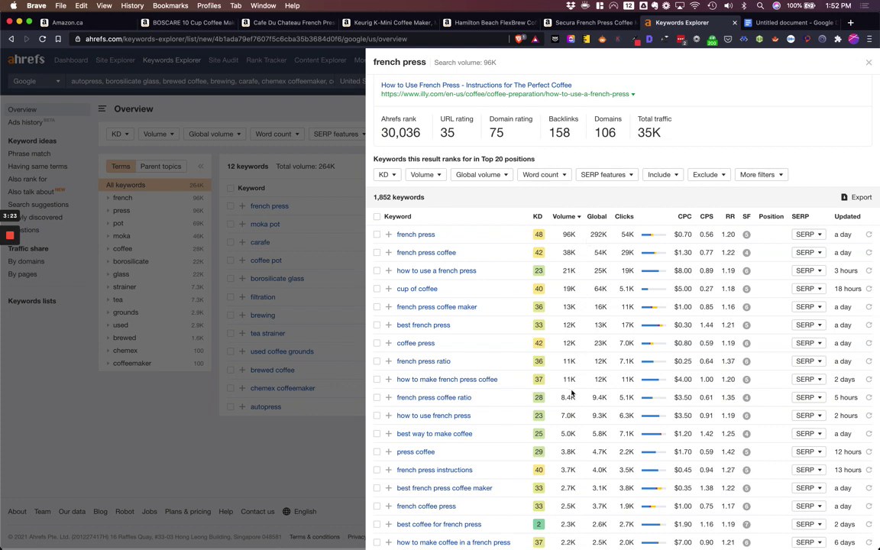
# - Show the SERP overview for the keyword "french press coffee ratio" and examine its ranking pages
pyautogui.scroll(-2, 571, 393)
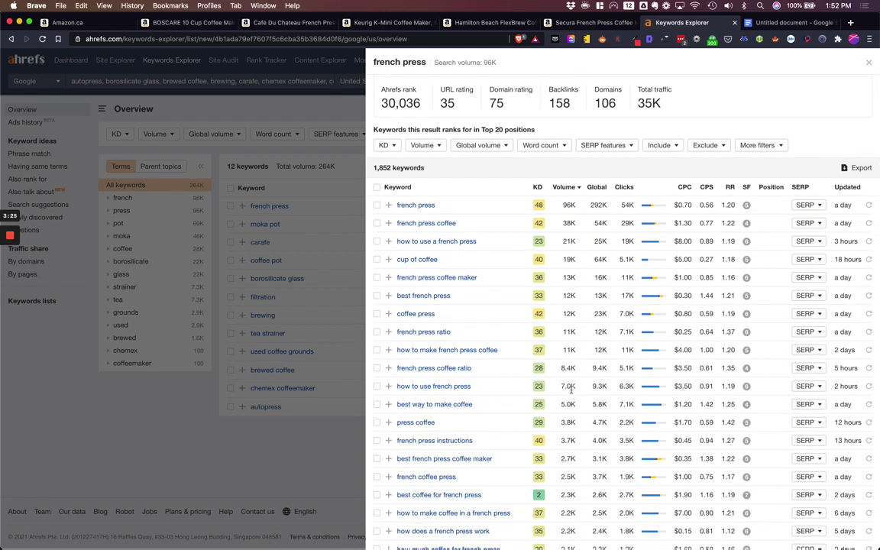
pyautogui.scroll(-1, 571, 390)
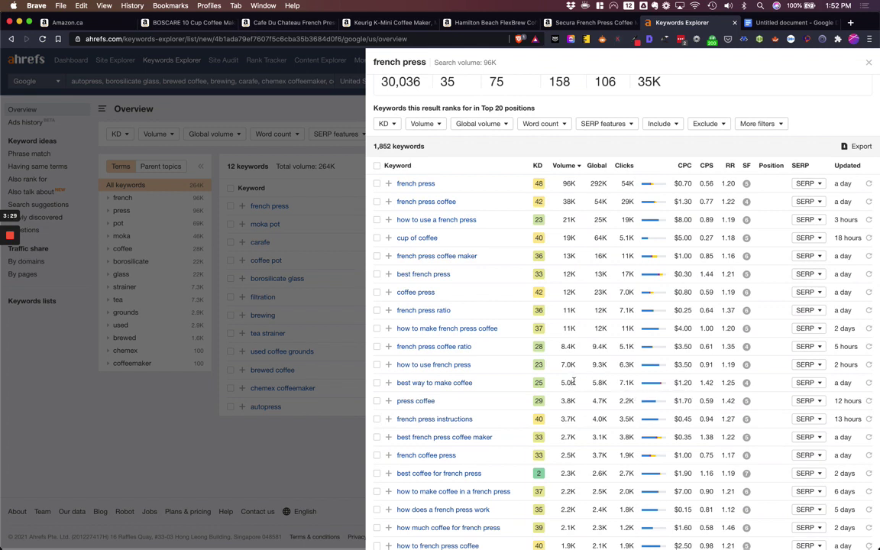
pyautogui.click(808, 346)
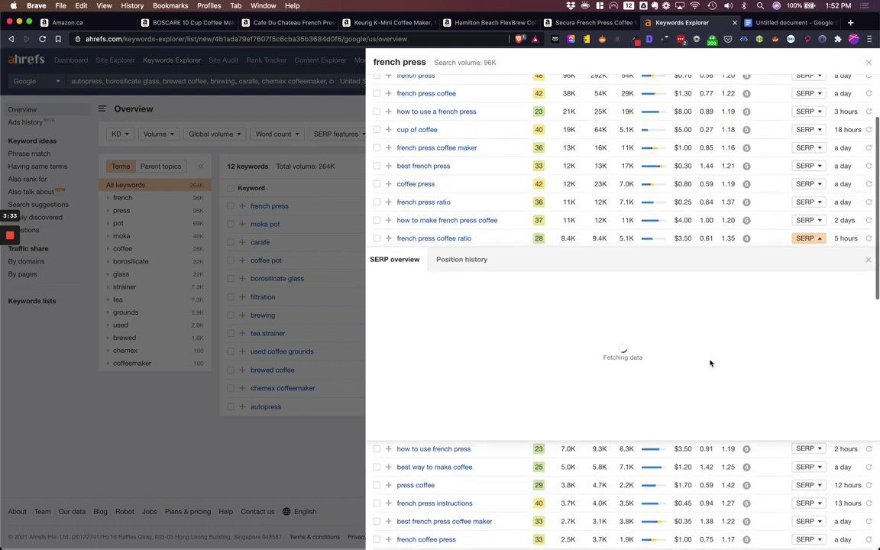
pyautogui.scroll(-2, 709, 363)
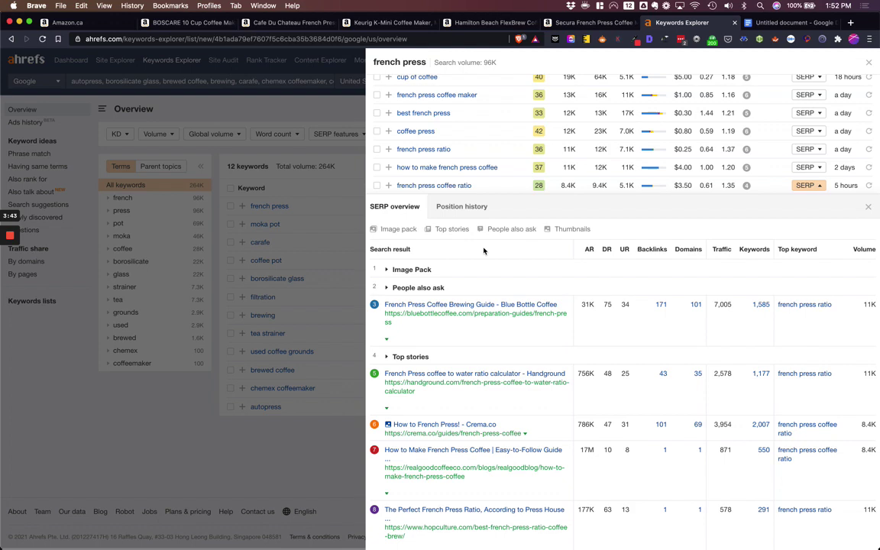
# - Review the remaining pages ranking for "french press coffee ratio" and close the "french press" parent topic details
pyautogui.scroll(-5, 481, 287)
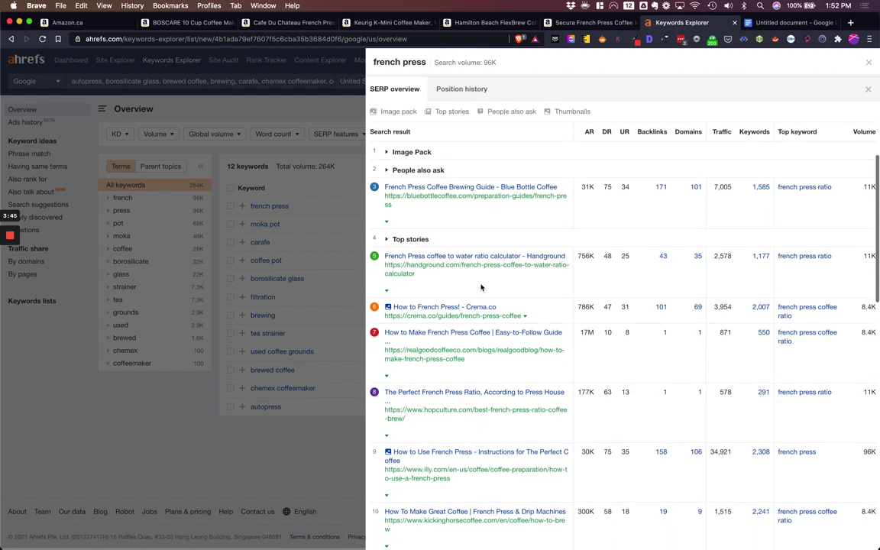
pyautogui.scroll(-4, 481, 287)
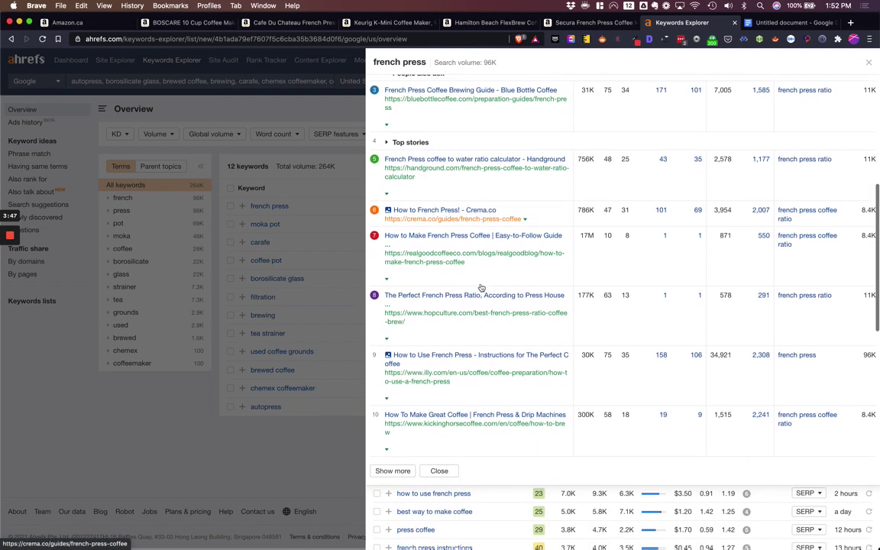
pyautogui.scroll(-3, 480, 287)
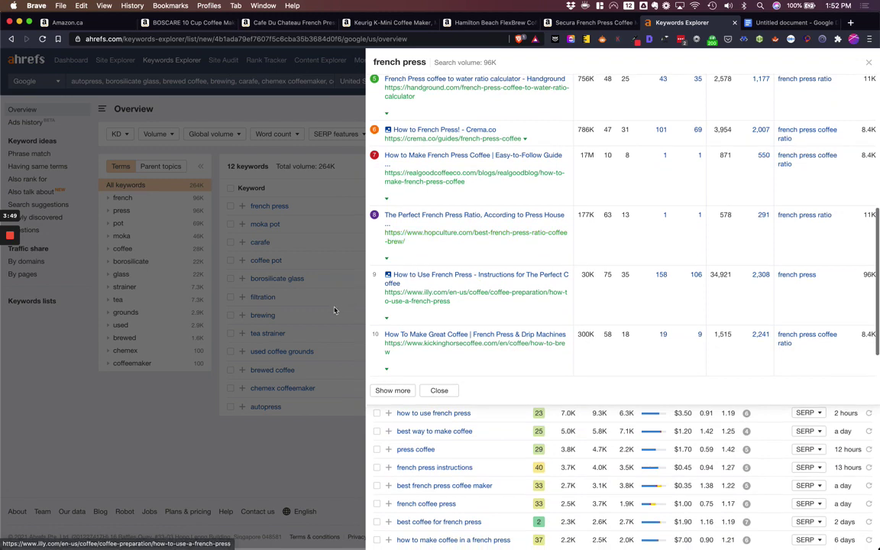
pyautogui.click(152, 411)
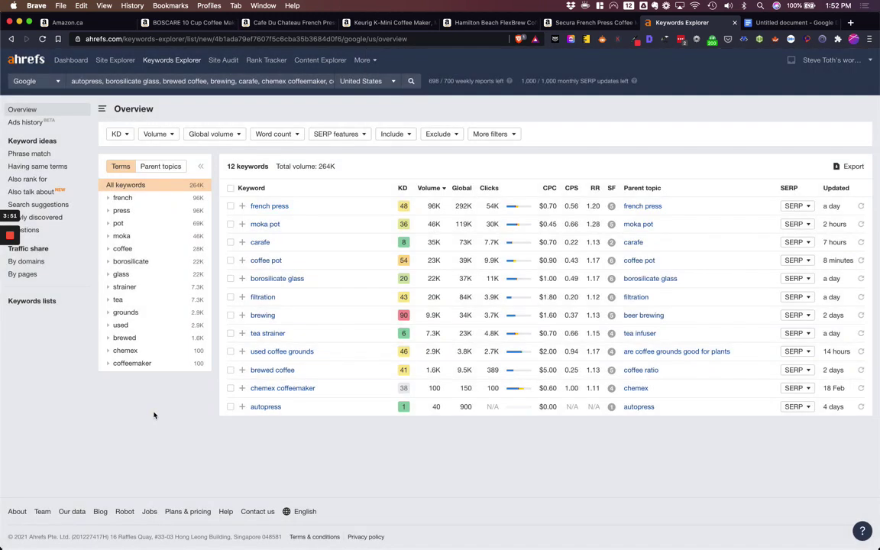
# - Place Keywords Explorer beside the Google Docs document, look through the document's full list of suggested topics, and close Explore
pyautogui.hotkey('ctrl', 'alt', 'Left')
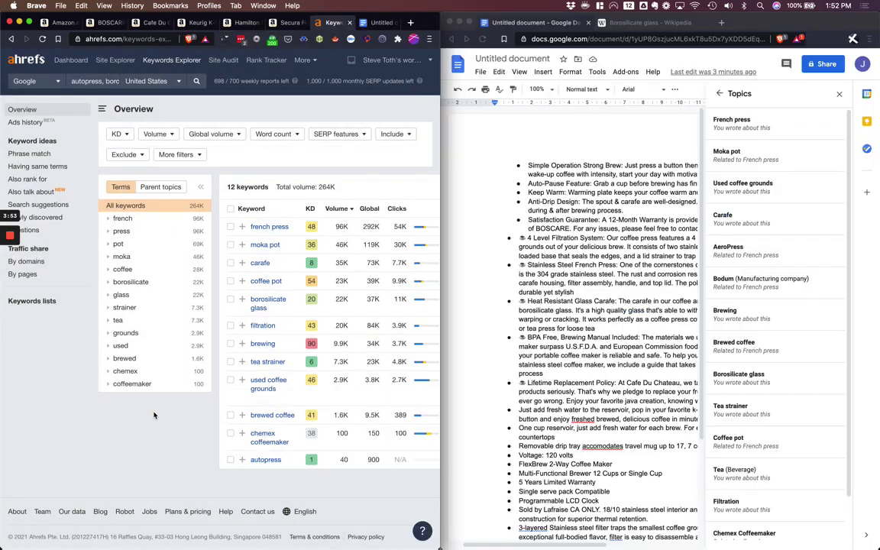
pyautogui.click(568, 268)
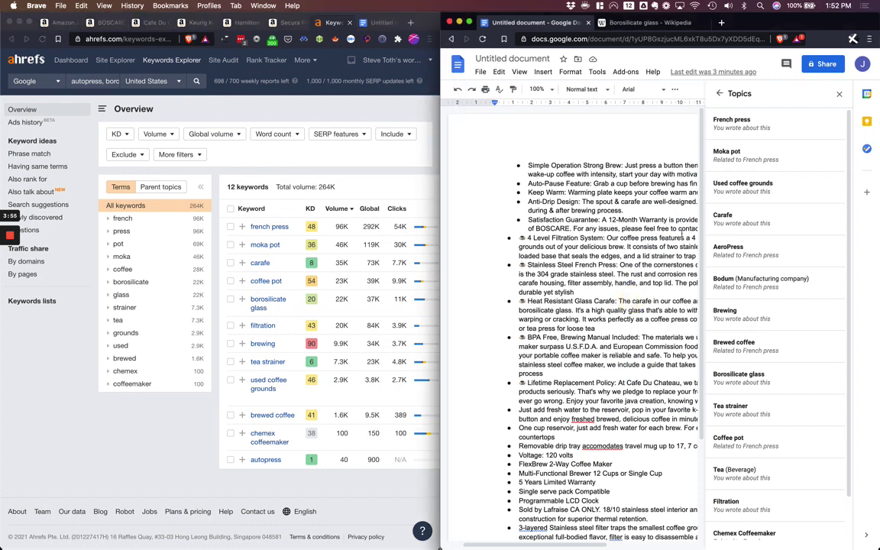
pyautogui.click(721, 95)
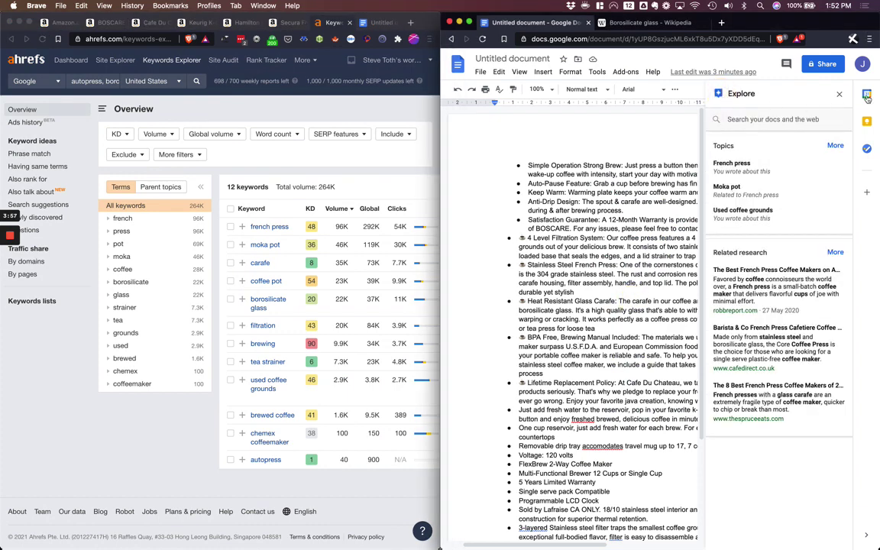
pyautogui.click(833, 145)
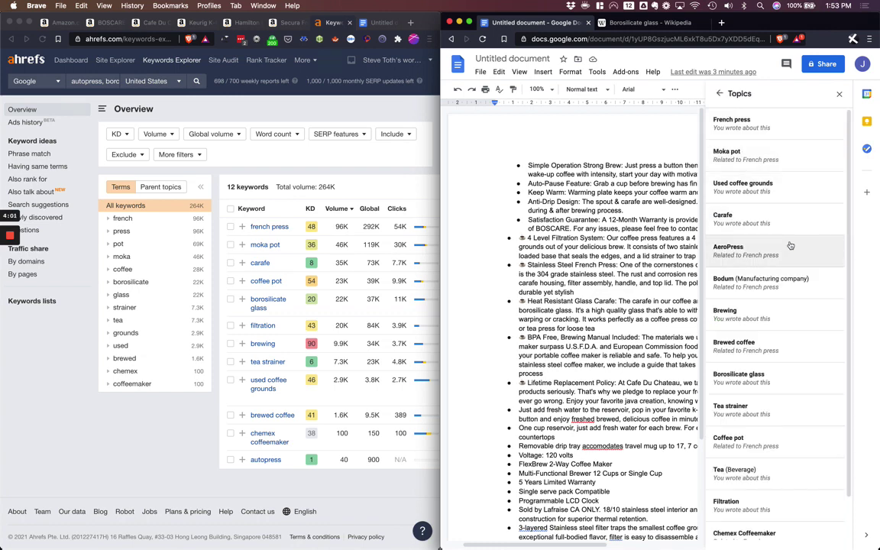
pyautogui.scroll(-2, 790, 246)
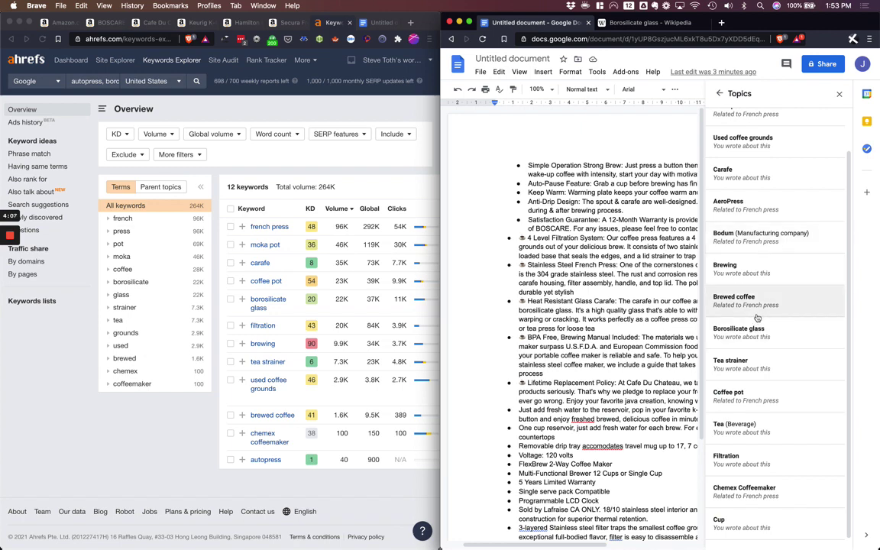
pyautogui.scroll(2, 756, 317)
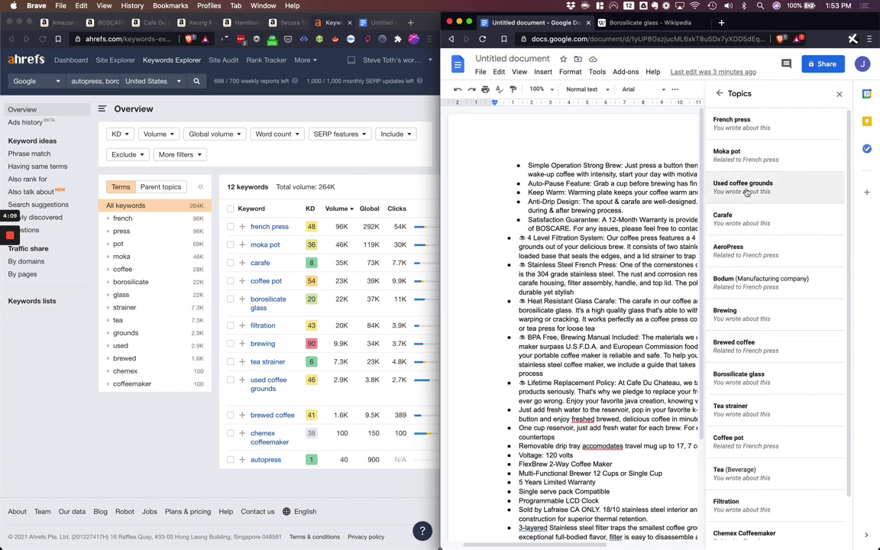
pyautogui.click(719, 93)
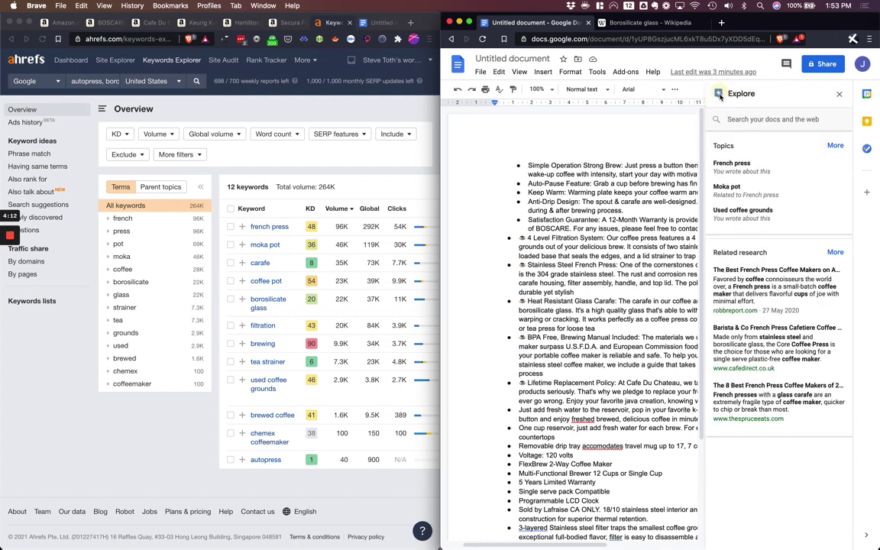
pyautogui.click(838, 94)
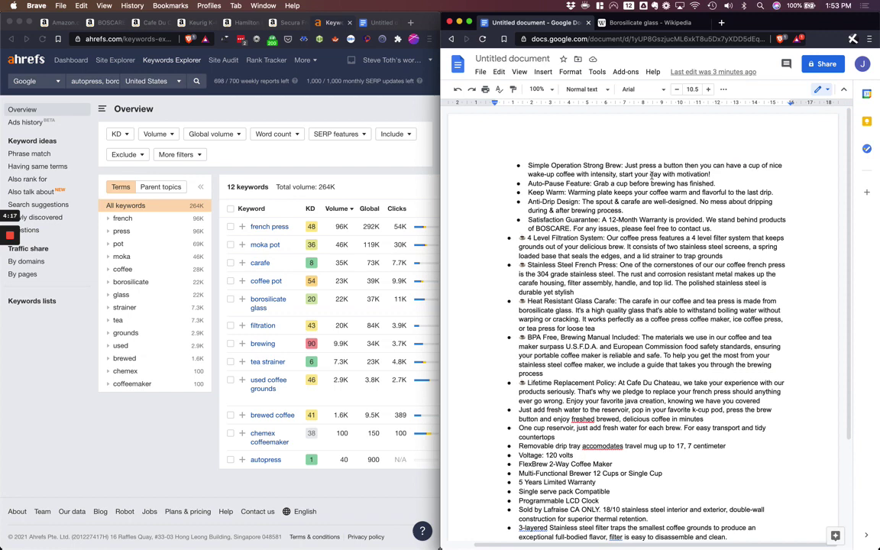
# - Highlight the product bullets from the first one into the BPA Free one, and show all topics that Explore suggests
pyautogui.moveTo(650, 174); pyautogui.dragTo(686, 474)
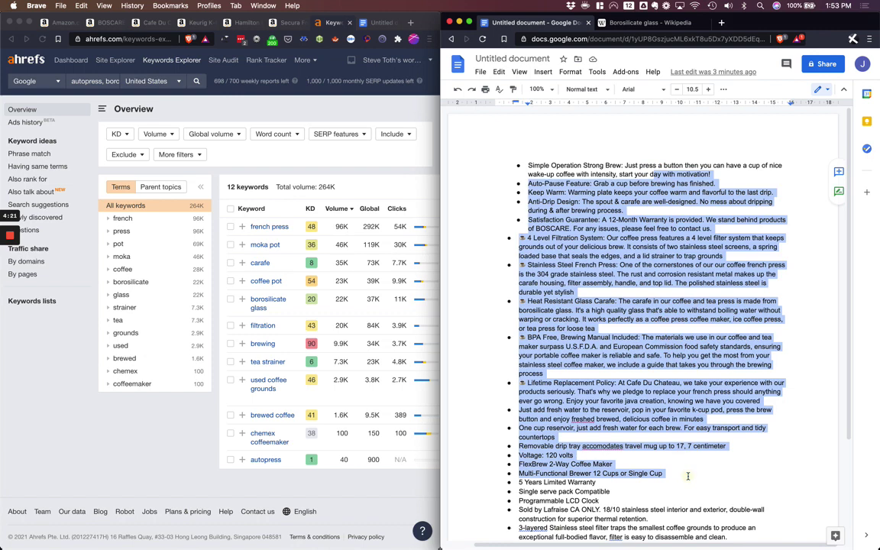
pyautogui.click(687, 475)
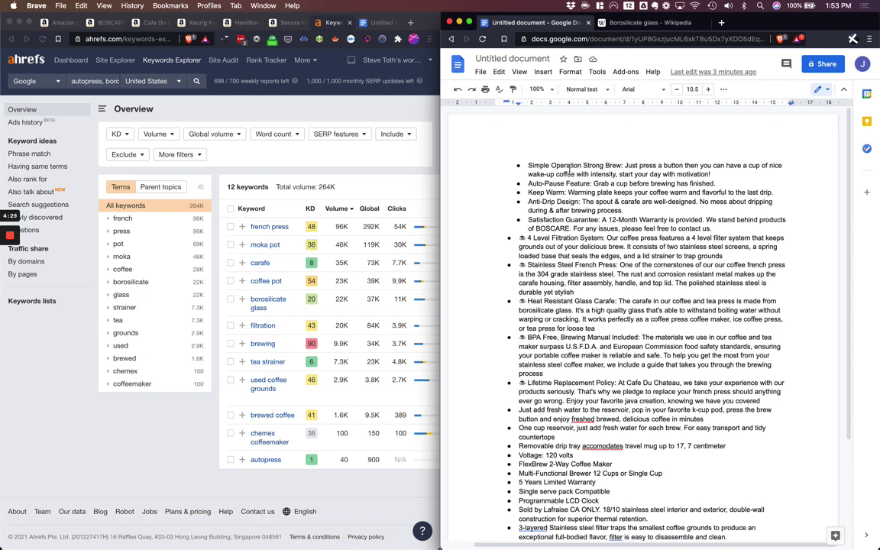
pyautogui.moveTo(569, 171); pyautogui.dragTo(588, 356)
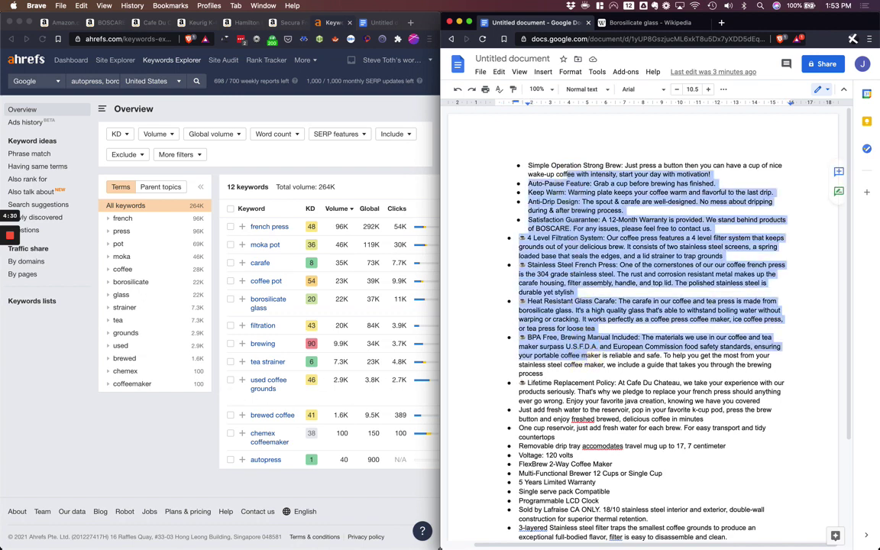
pyautogui.click(835, 536)
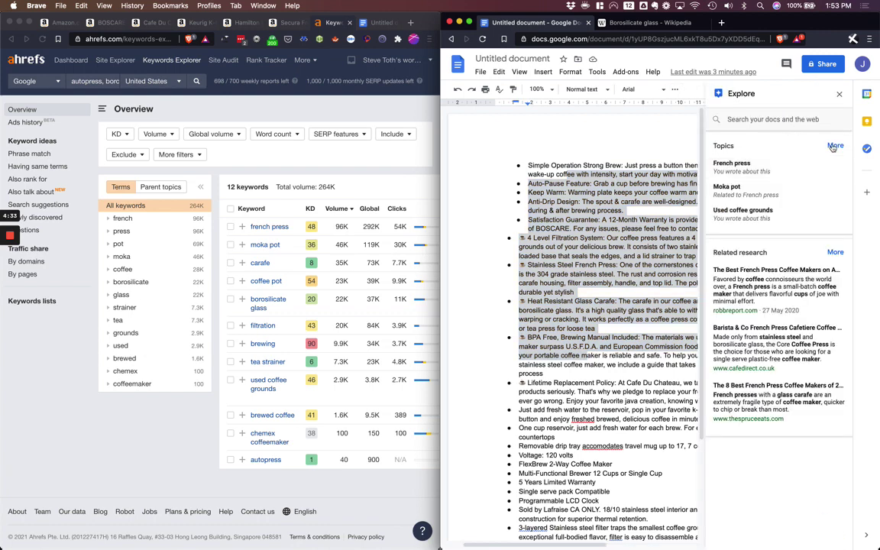
pyautogui.click(834, 145)
pyautogui.scroll(-2, 752, 174)
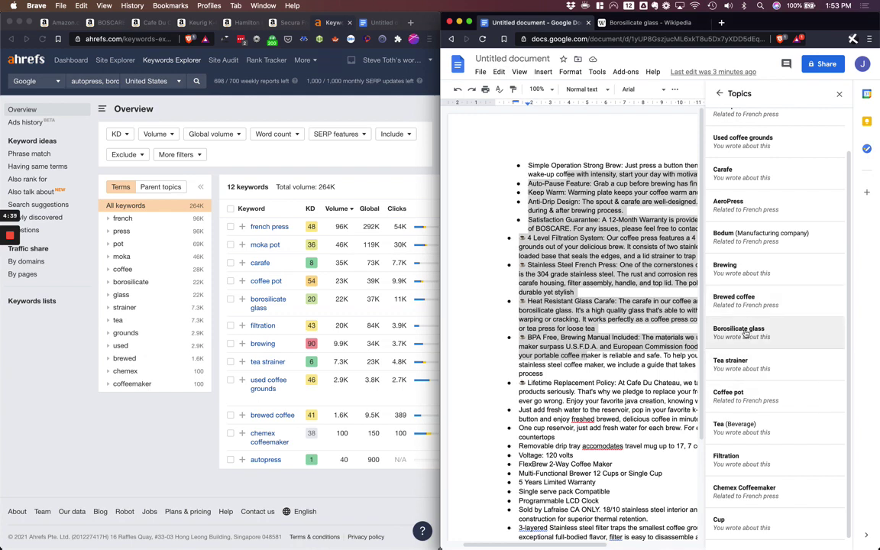
# - Look up the "Borosilicate glass" topic in Explore and open the Kablo, Ecobud and Thomasnet web results
pyautogui.click(744, 334)
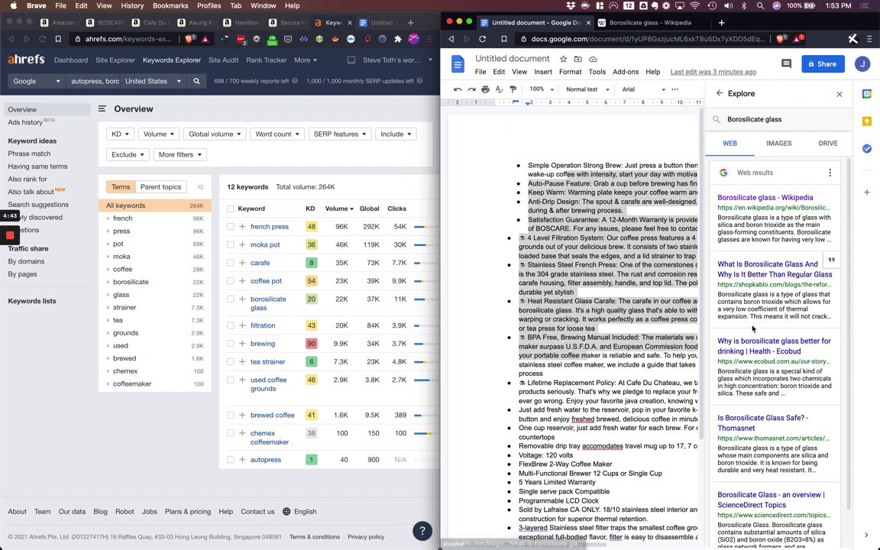
pyautogui.click(757, 269)
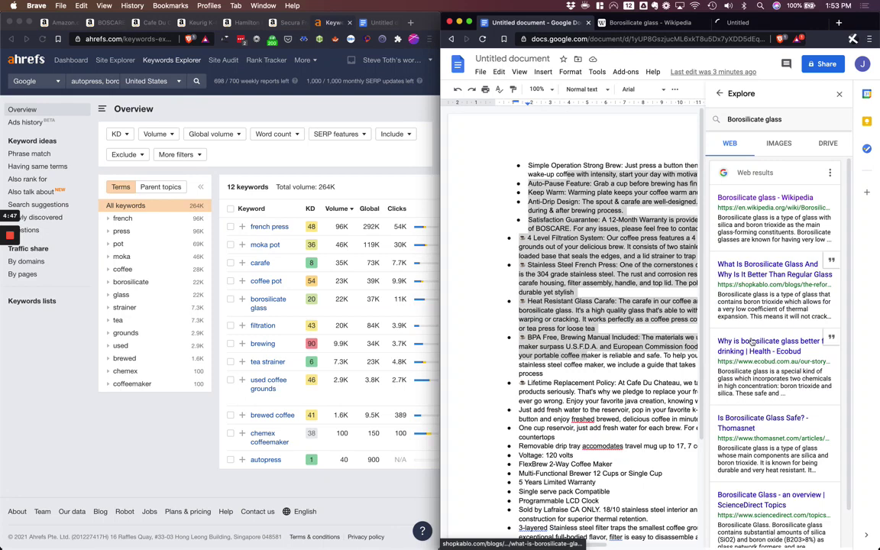
pyautogui.click(759, 342)
pyautogui.click(749, 418)
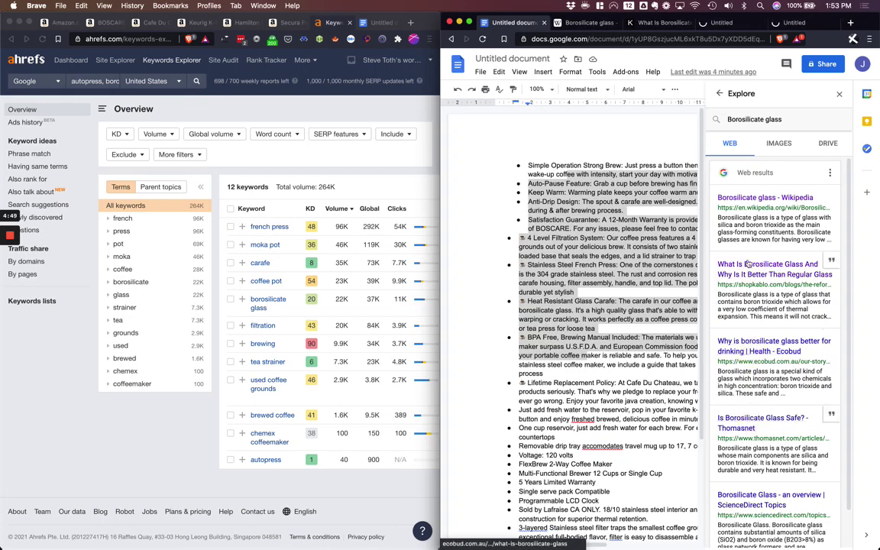
# - Read through the Kablo article on what borosilicate glass is and why it is better than regular glass
pyautogui.click(672, 22)
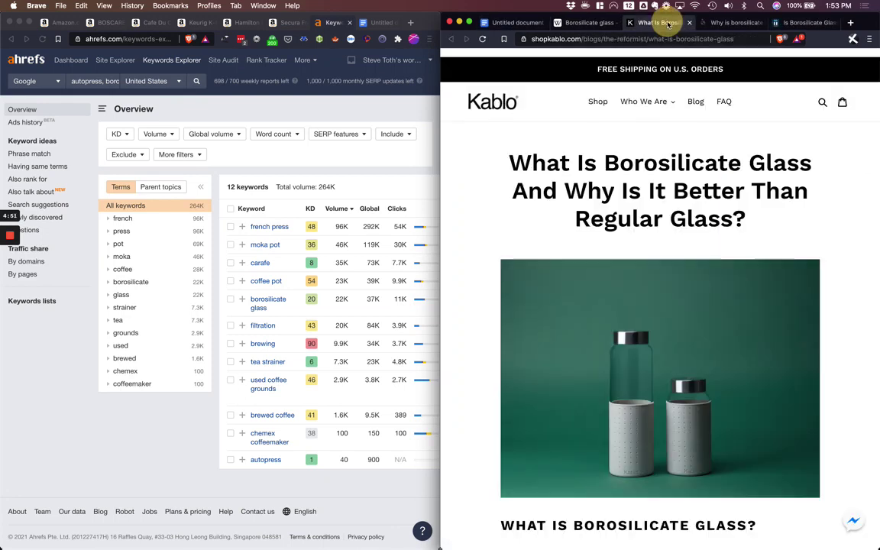
pyautogui.scroll(-15, 704, 197)
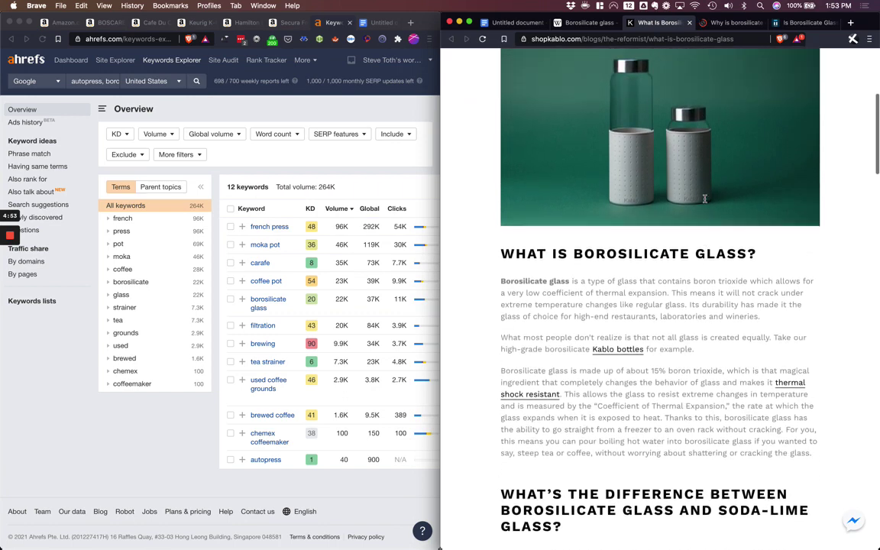
pyautogui.scroll(-10, 704, 199)
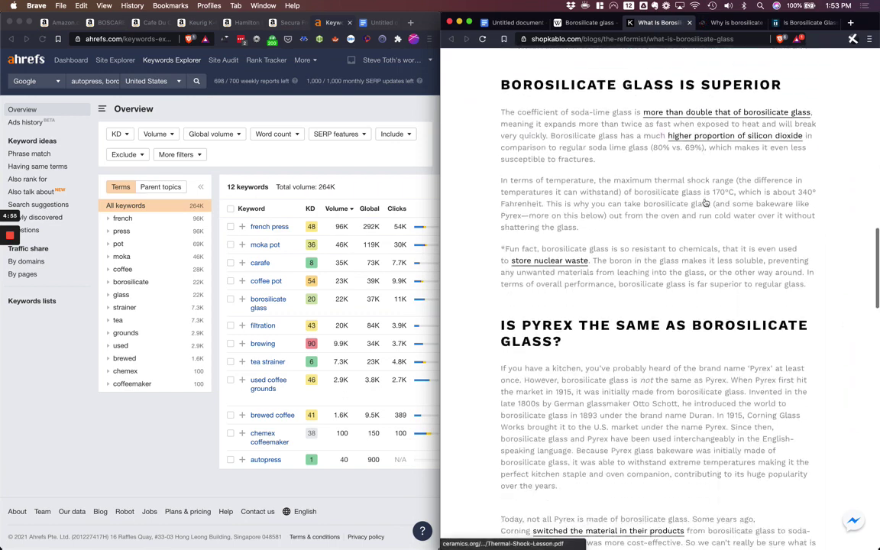
pyautogui.scroll(-5, 704, 199)
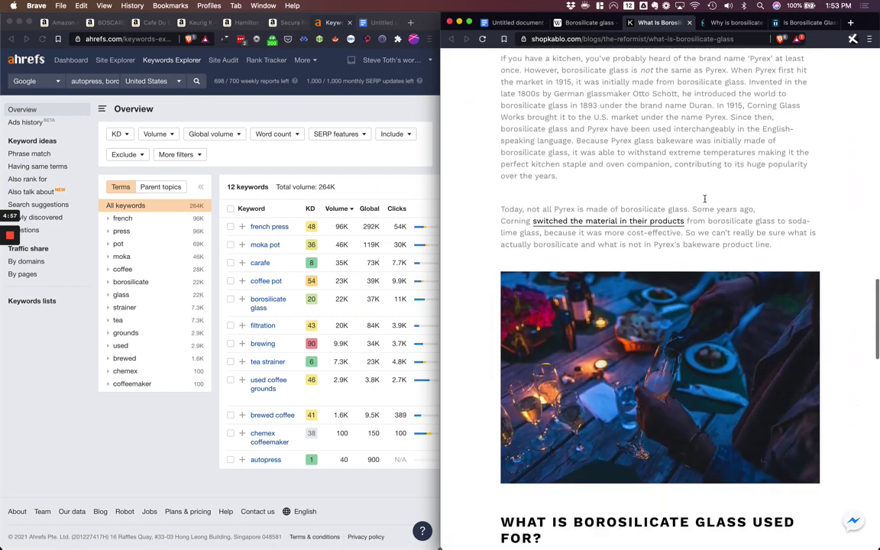
# - Examine the keyword metrics in Ahrefs Keywords Explorer across all columns, and enlarge its window to the full screen
pyautogui.click(426, 169)
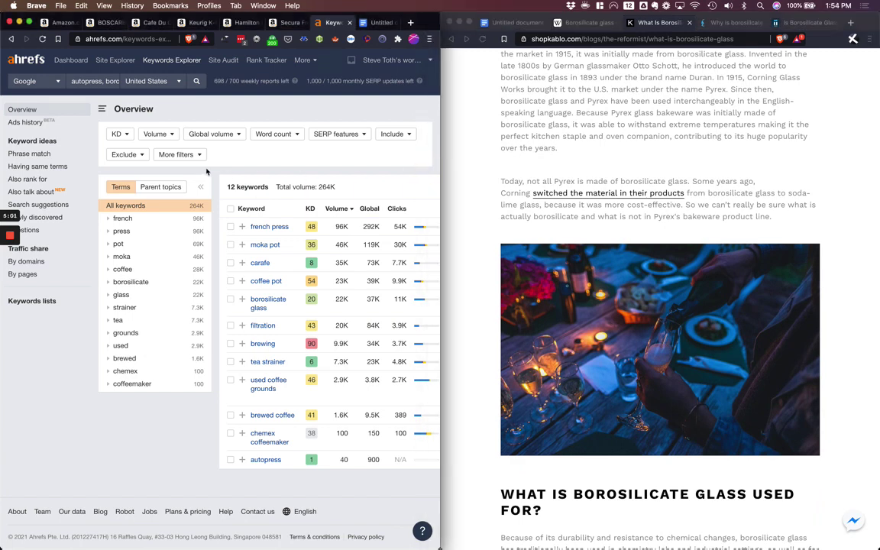
pyautogui.hscroll(5, 271, 162)
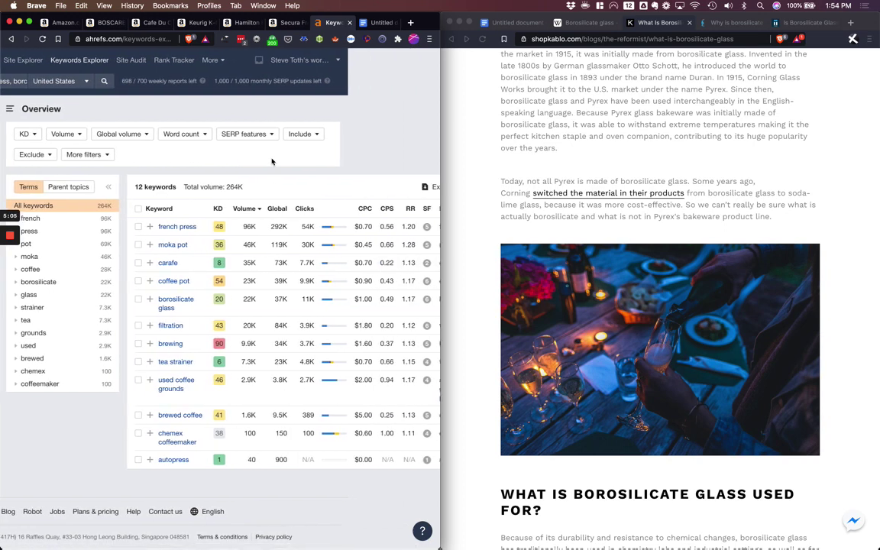
pyautogui.hscroll(2, 271, 161)
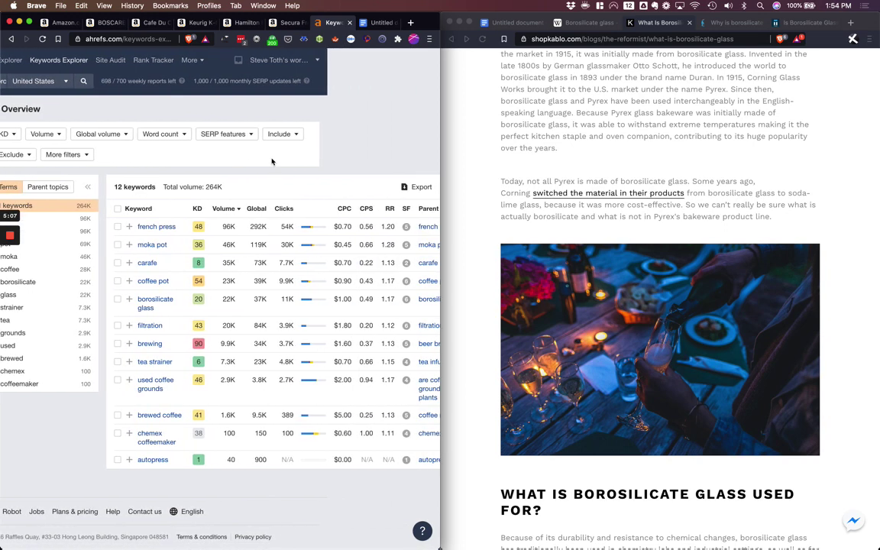
pyautogui.hscroll(-6, 271, 161)
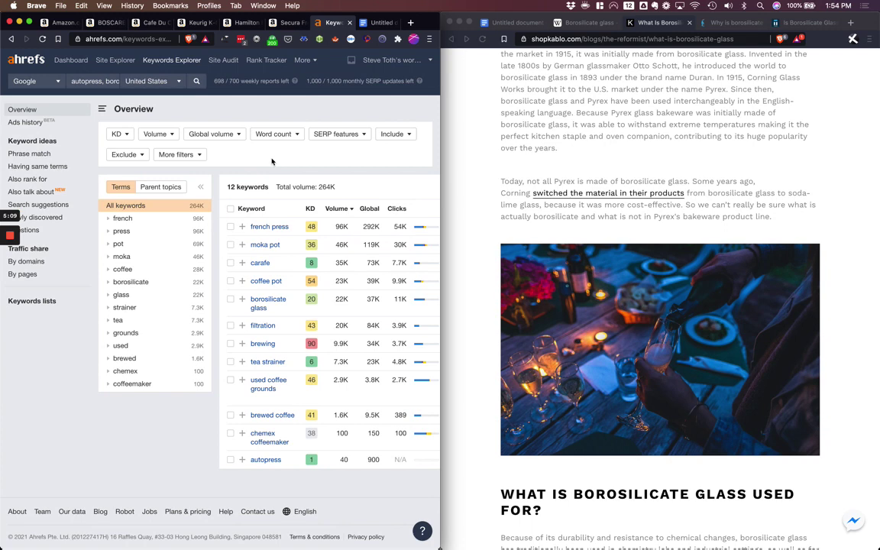
pyautogui.doubleClick(426, 21)
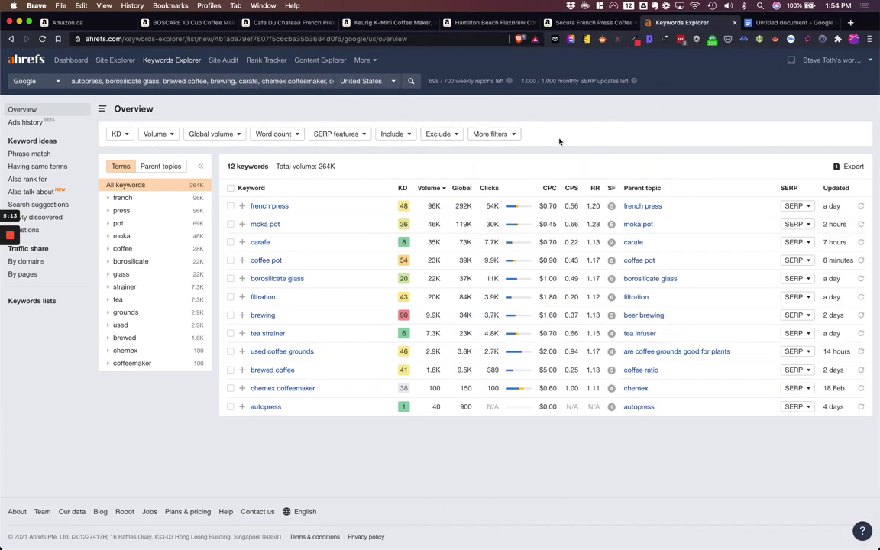
# - Bring back the minimized browser window
pyautogui.click(831, 539)
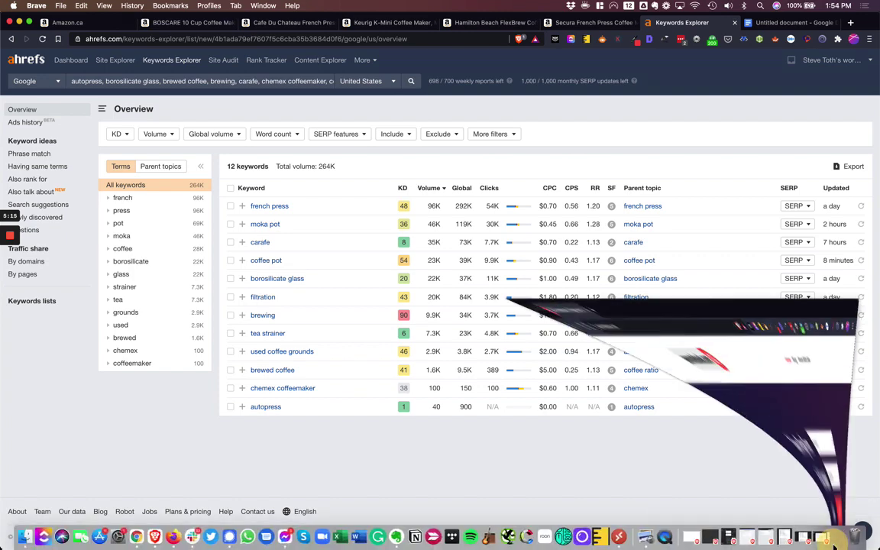